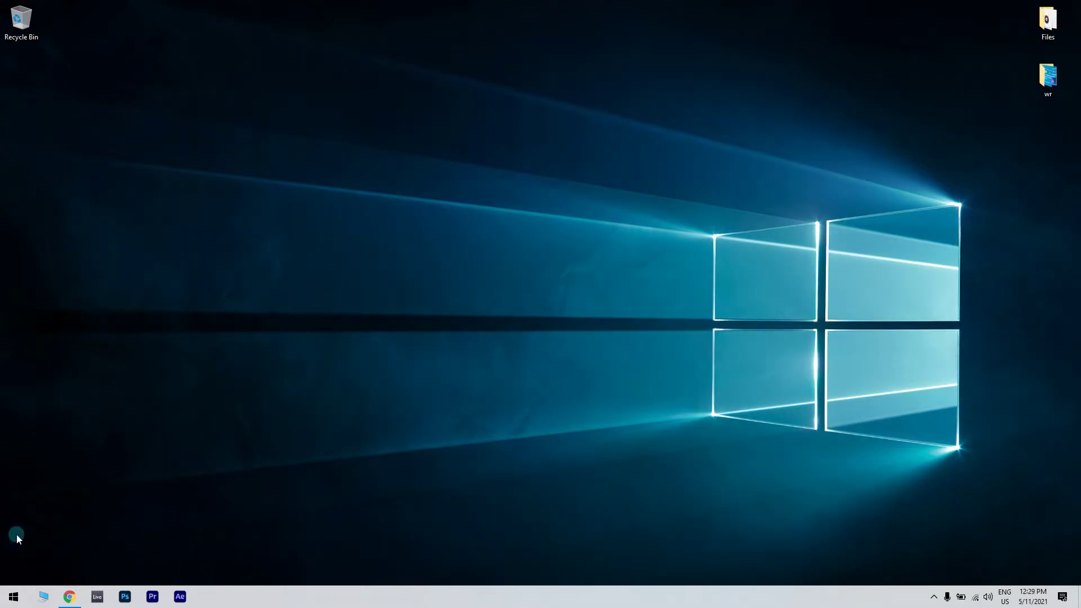
# Open Device Manager and begin updating the Intel(R) Wi-Fi 6 AX201 160MHz adapter's driver
pyautogui.click(13, 596)
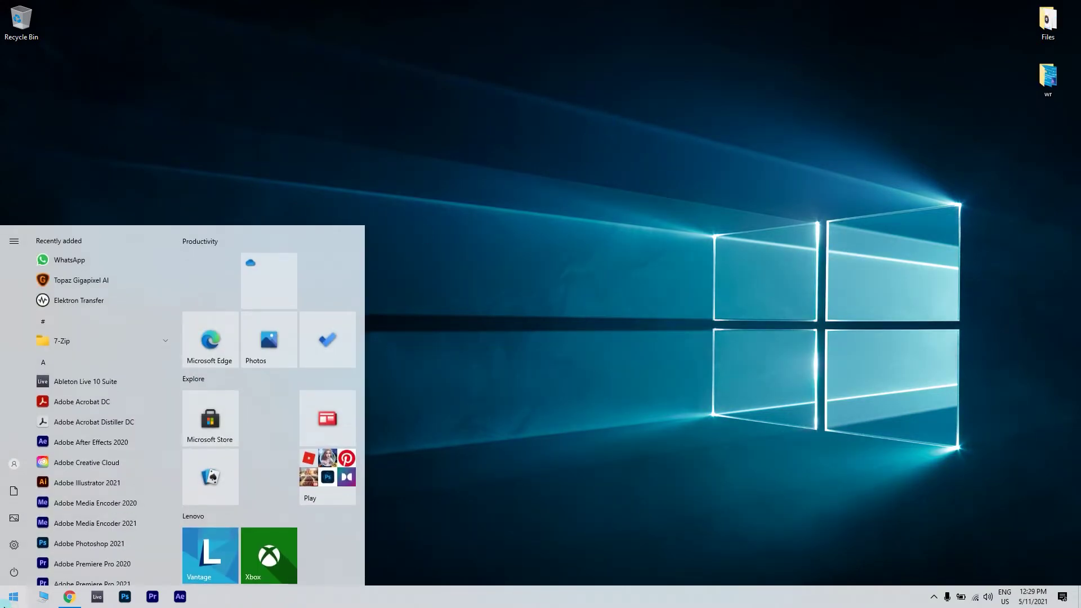
pyautogui.write('device manager')
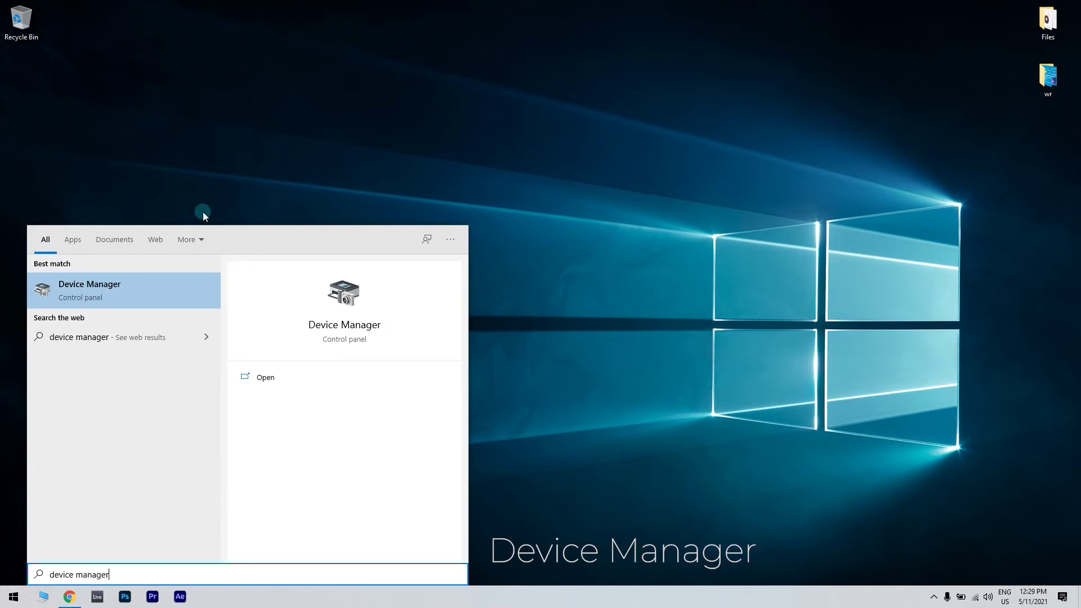
pyautogui.click(183, 292)
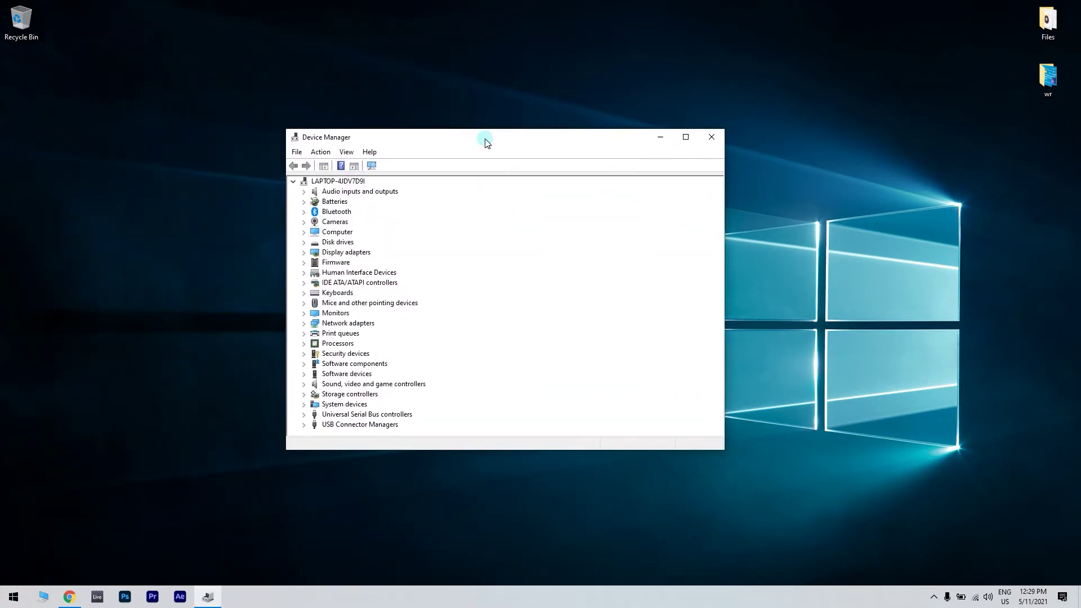
pyautogui.click(304, 323)
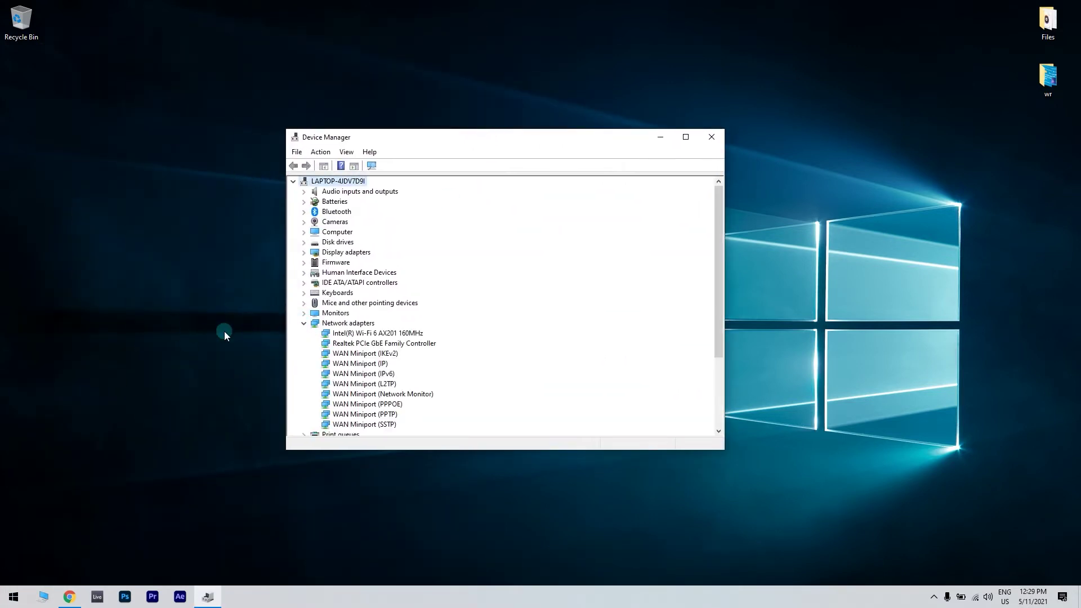
pyautogui.rightClick(368, 336)
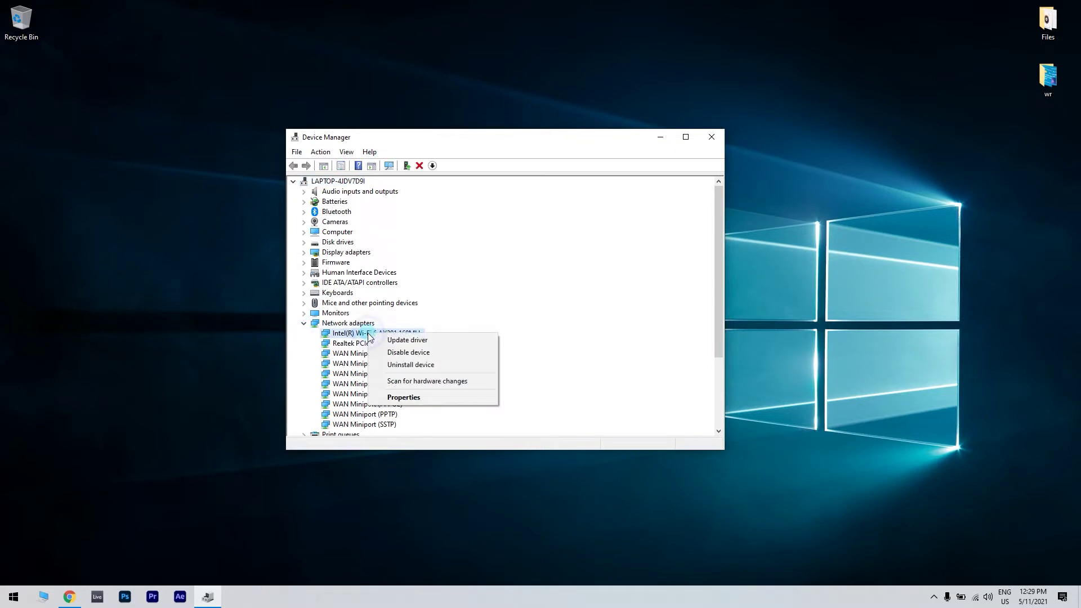
pyautogui.click(405, 341)
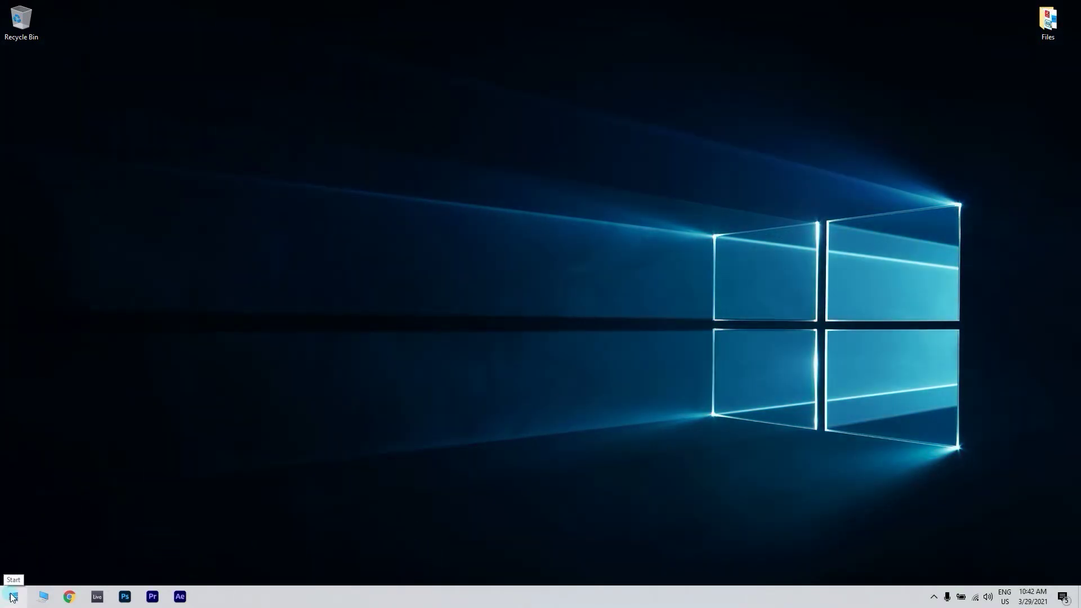
# Launch Settings from Start search and go to Update & Security > Troubleshoot
pyautogui.click(13, 597)
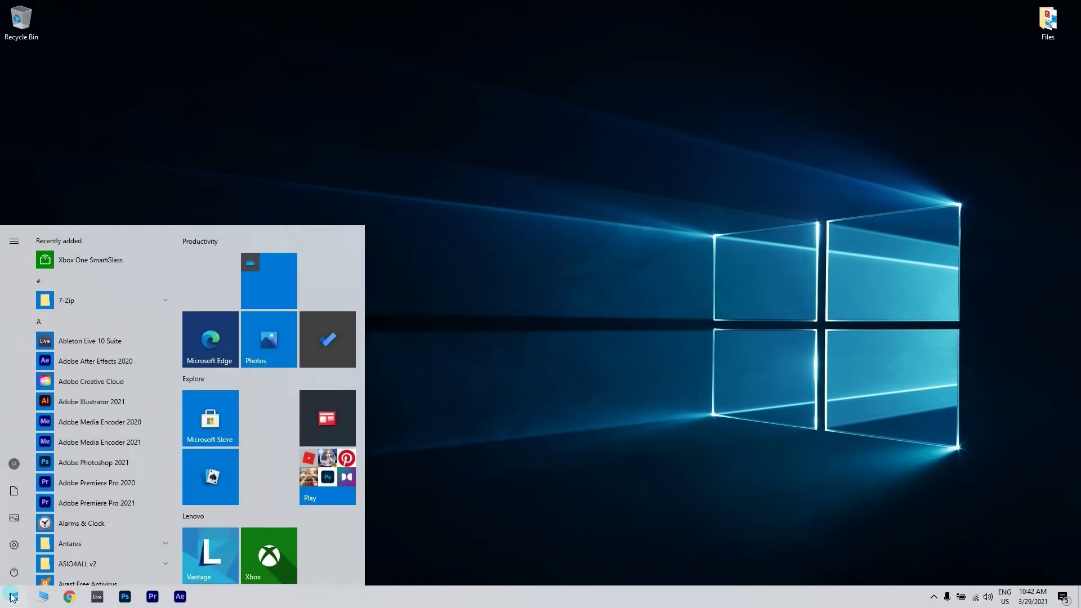
pyautogui.write('settings')
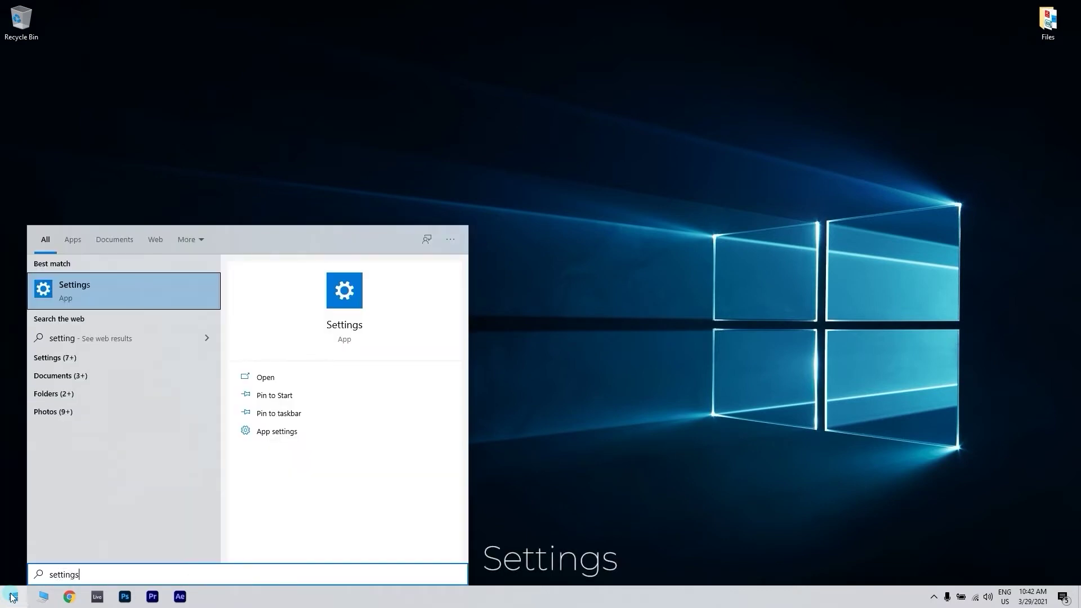
pyautogui.press('Return')
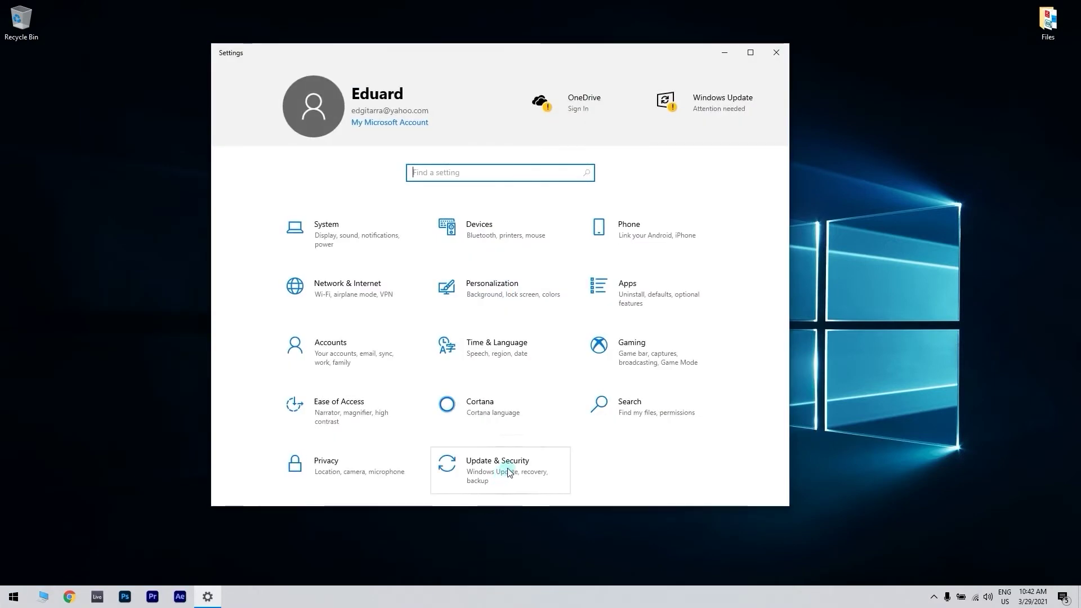
pyautogui.click(510, 477)
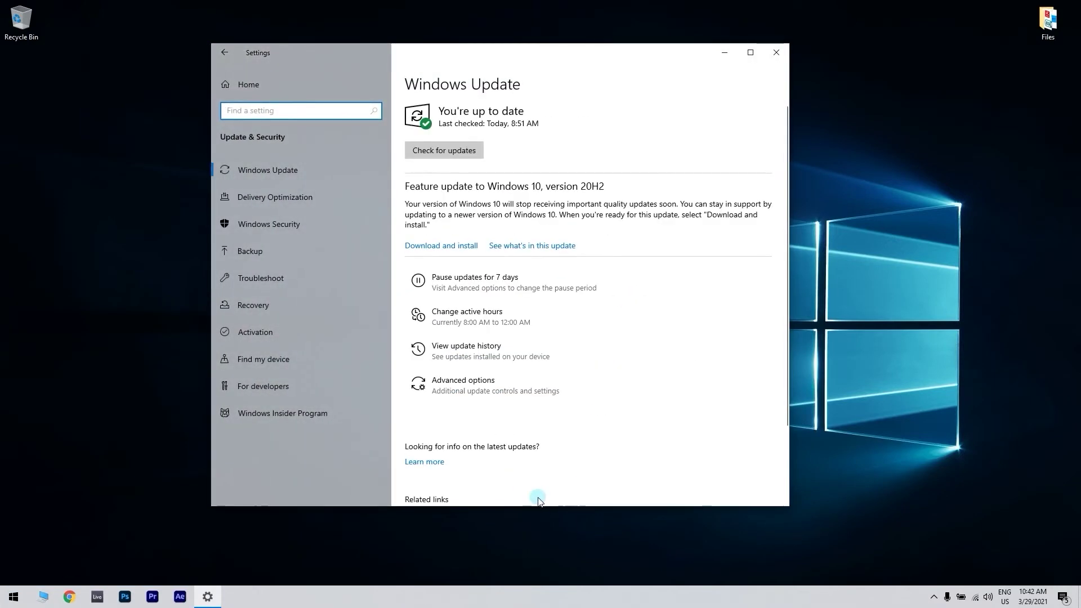
pyautogui.click(300, 276)
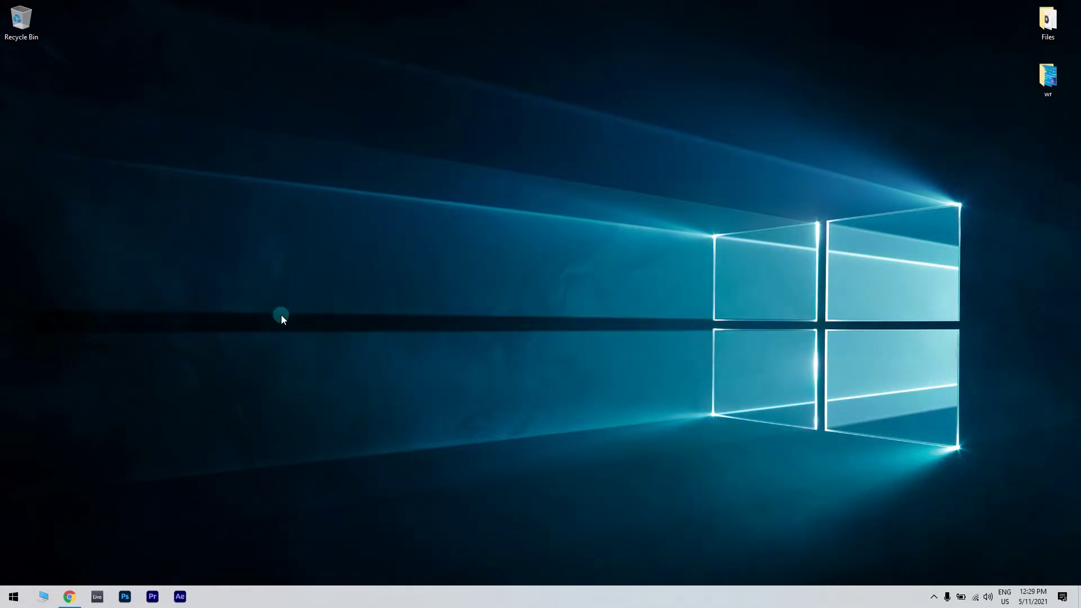
# Open Device Manager and view the Driver tab of the Intel Wi-Fi 6 AX201 adapter's properties
pyautogui.click(13, 597)
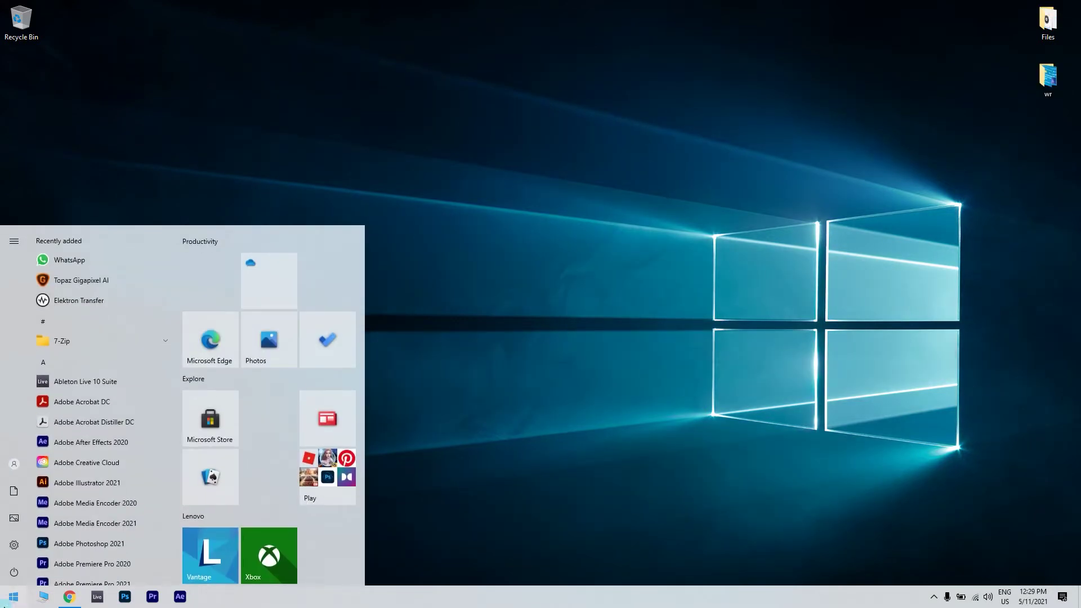
pyautogui.write('device manager')
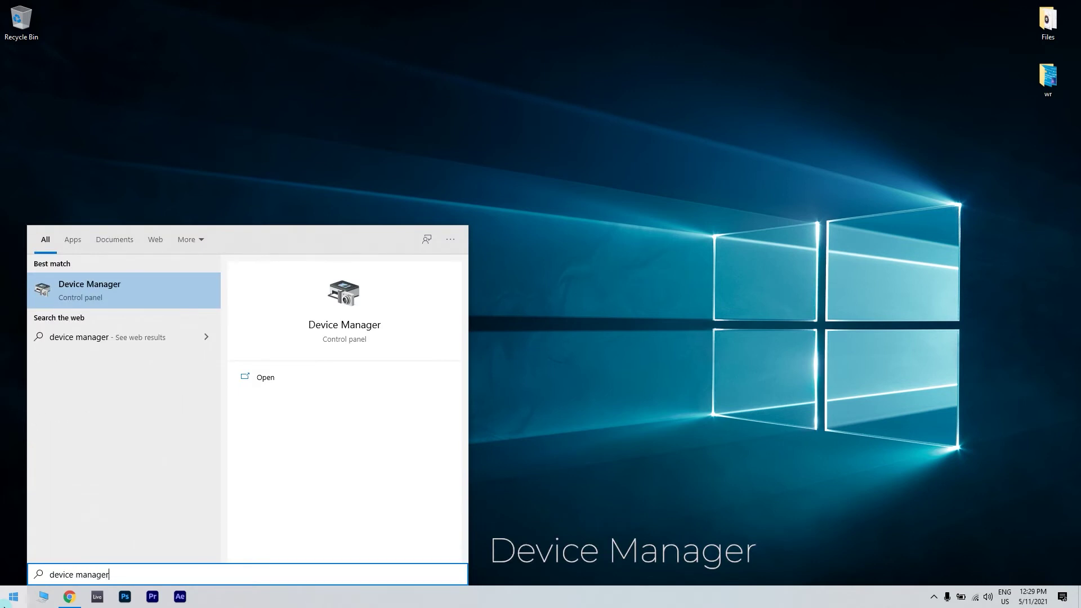
pyautogui.click(184, 293)
pyautogui.moveTo(253, 48); pyautogui.dragTo(491, 158)
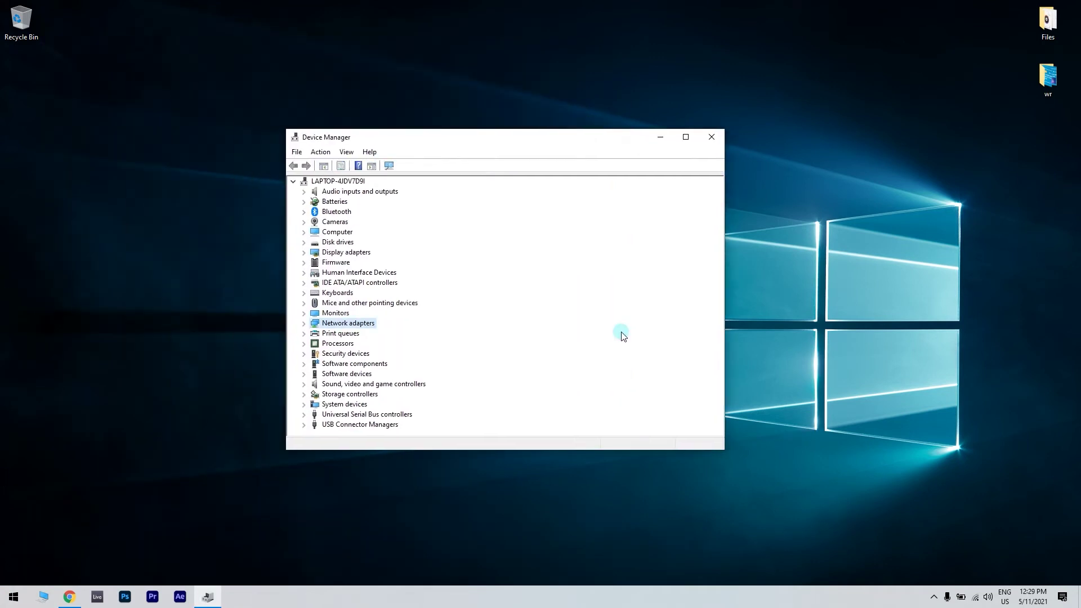
pyautogui.click(304, 324)
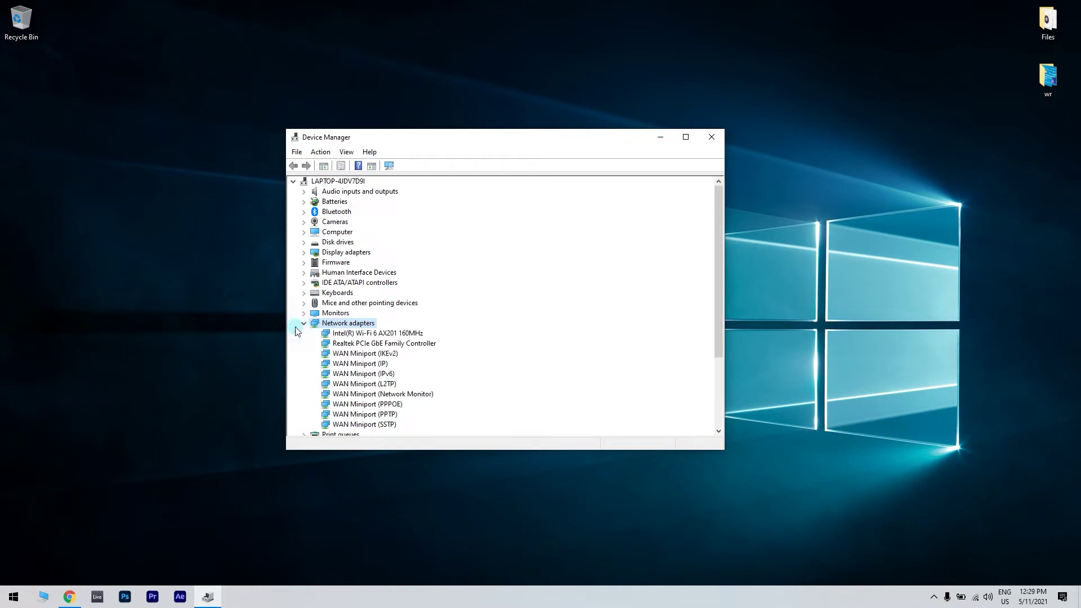
pyautogui.rightClick(371, 335)
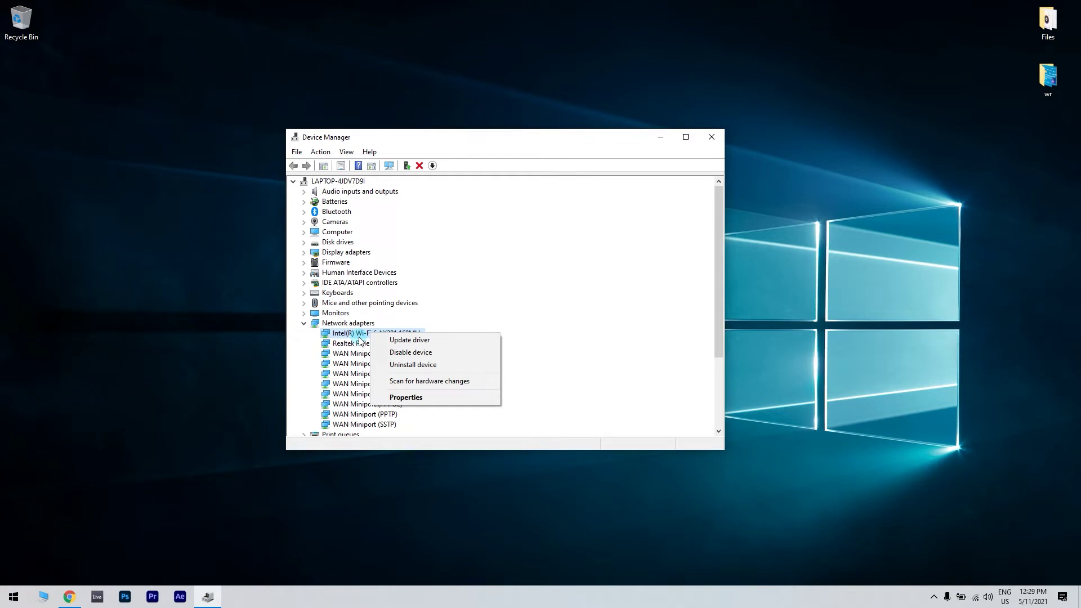
pyautogui.click(425, 397)
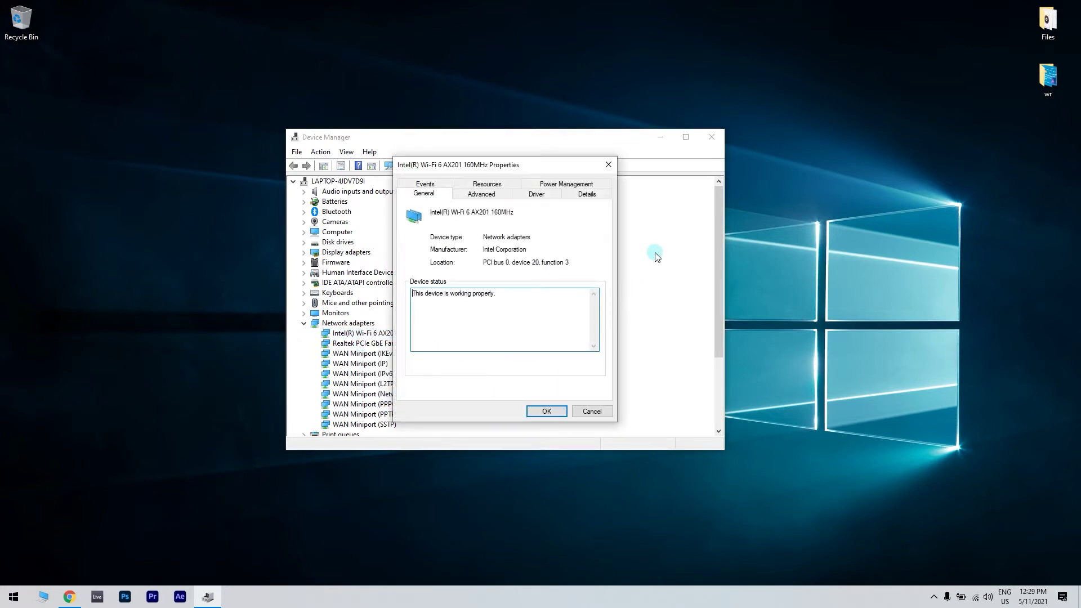
pyautogui.click(537, 194)
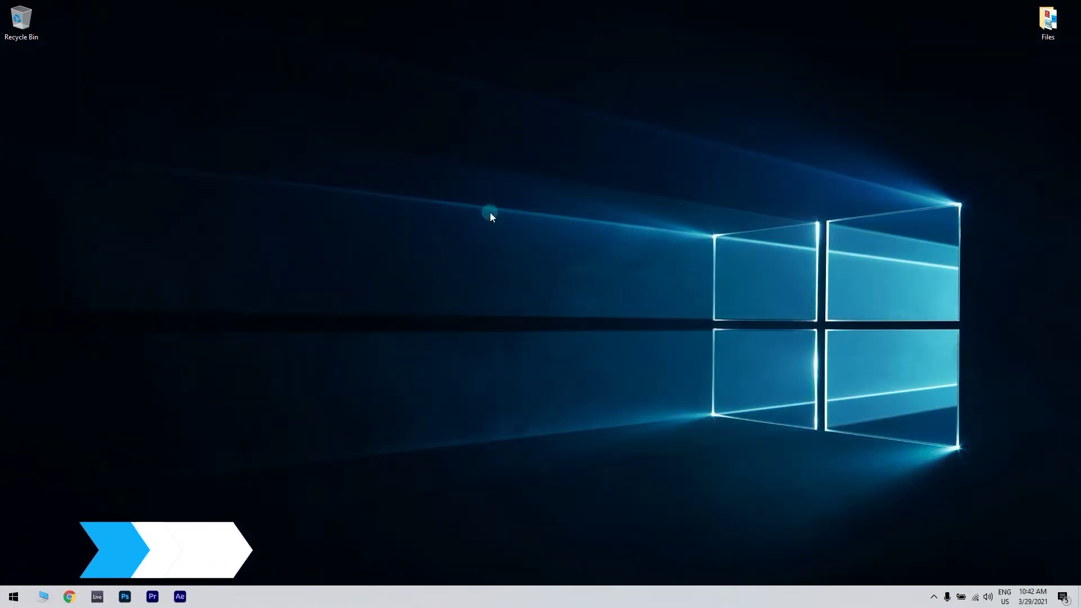
# Run Command Prompt as administrator from a cmd search and centre its window
pyautogui.click(14, 596)
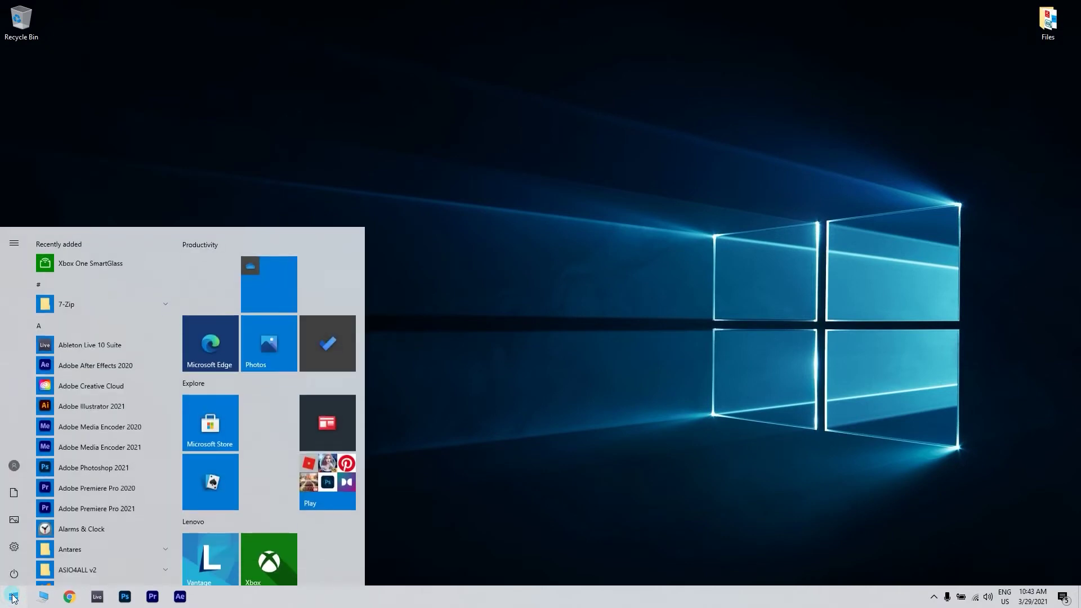
pyautogui.write('cmd')
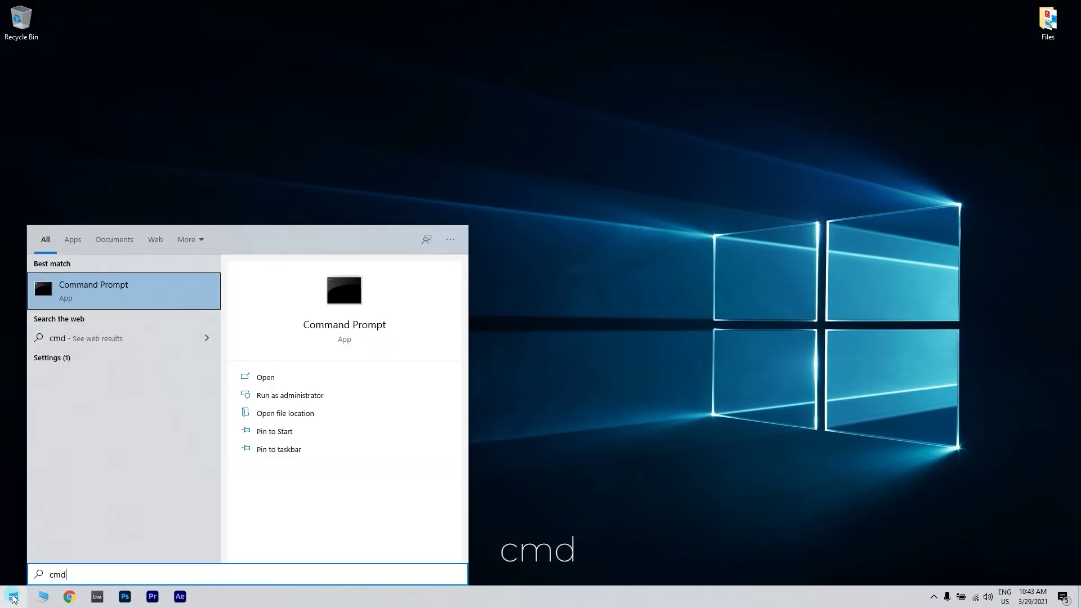
pyautogui.rightClick(170, 284)
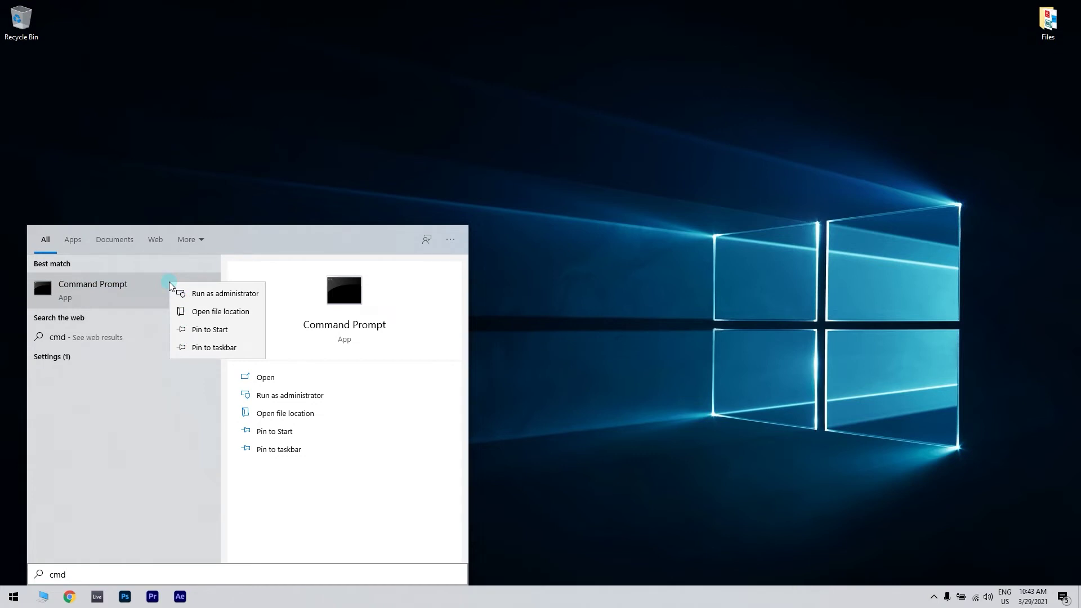
pyautogui.click(226, 294)
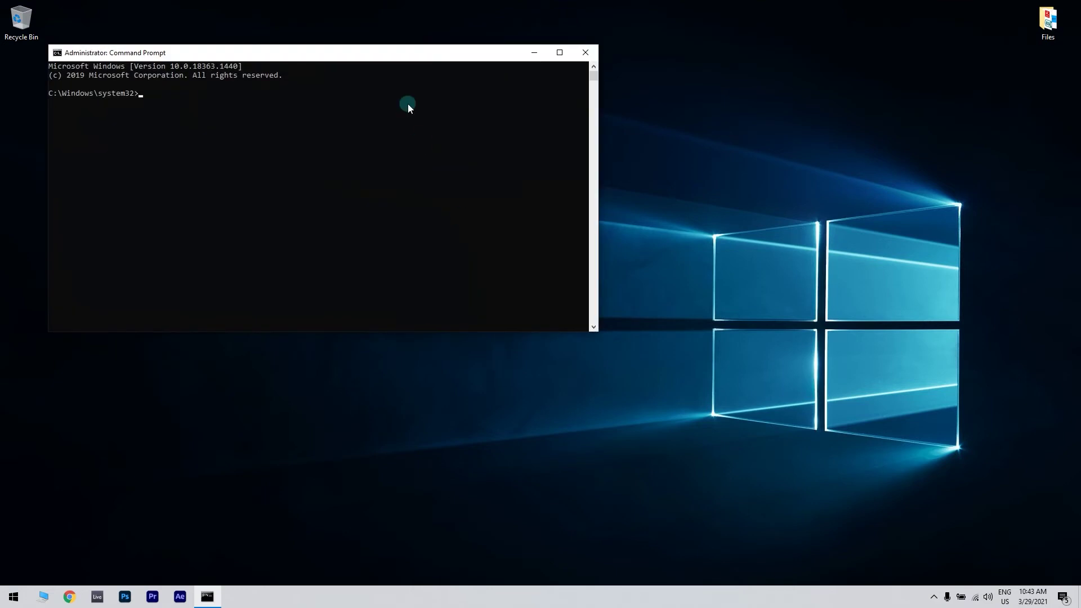
pyautogui.moveTo(400, 53); pyautogui.dragTo(621, 134)
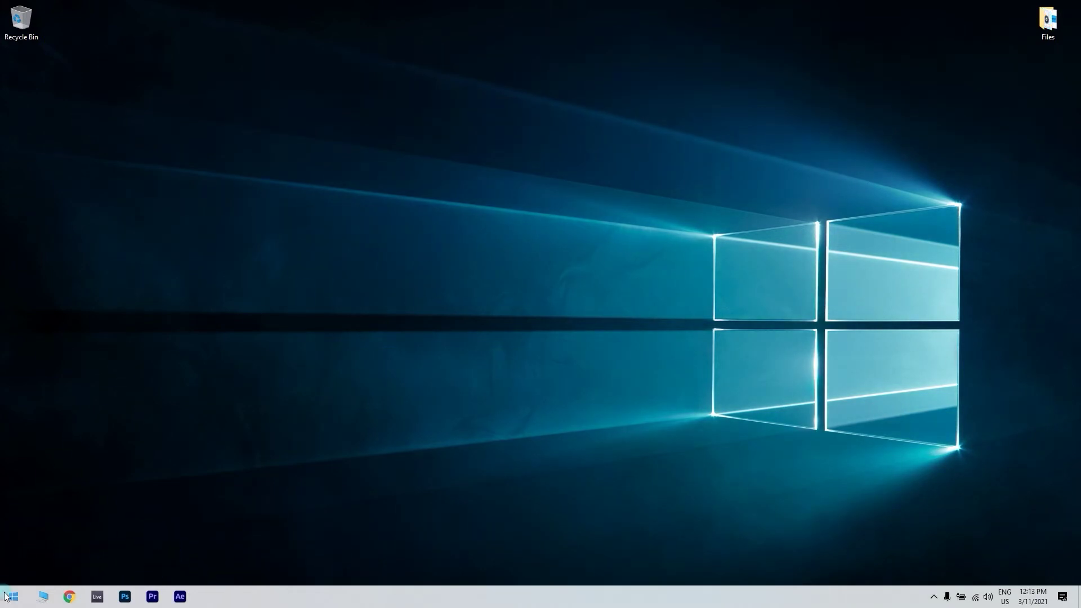
# Launch System Restore by running rstrui from the Run dialog
pyautogui.click(11, 597)
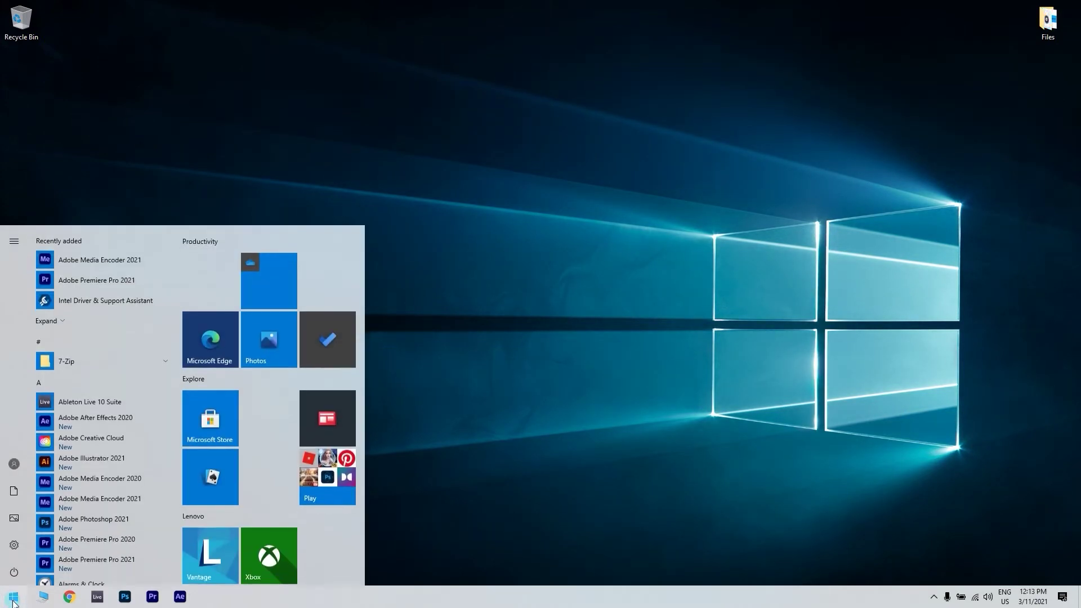
pyautogui.write('run')
pyautogui.press('Return')
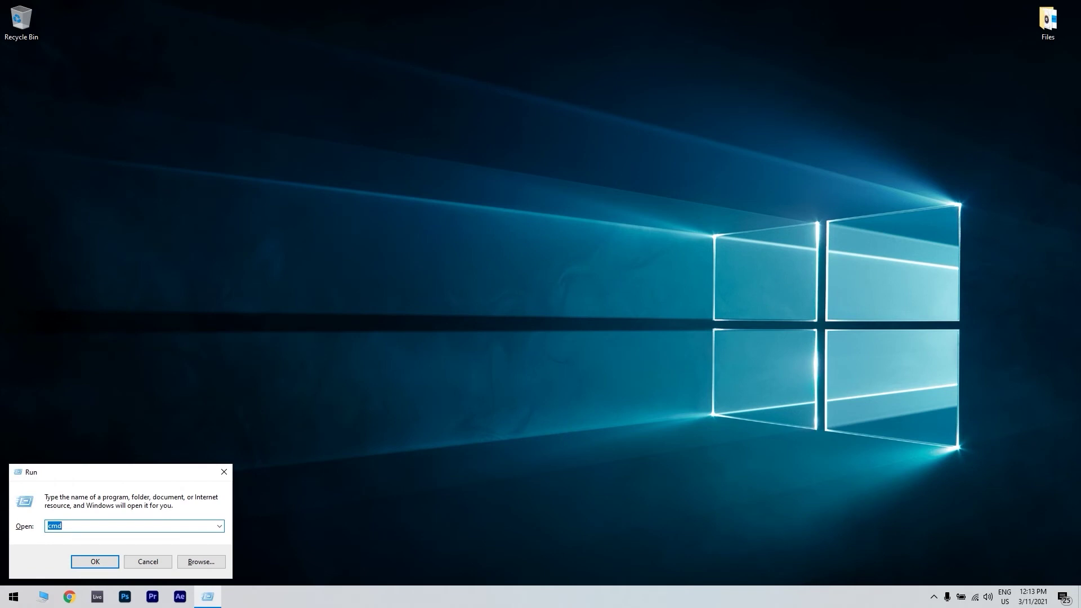
pyautogui.write('rstrui')
pyautogui.press('Return')
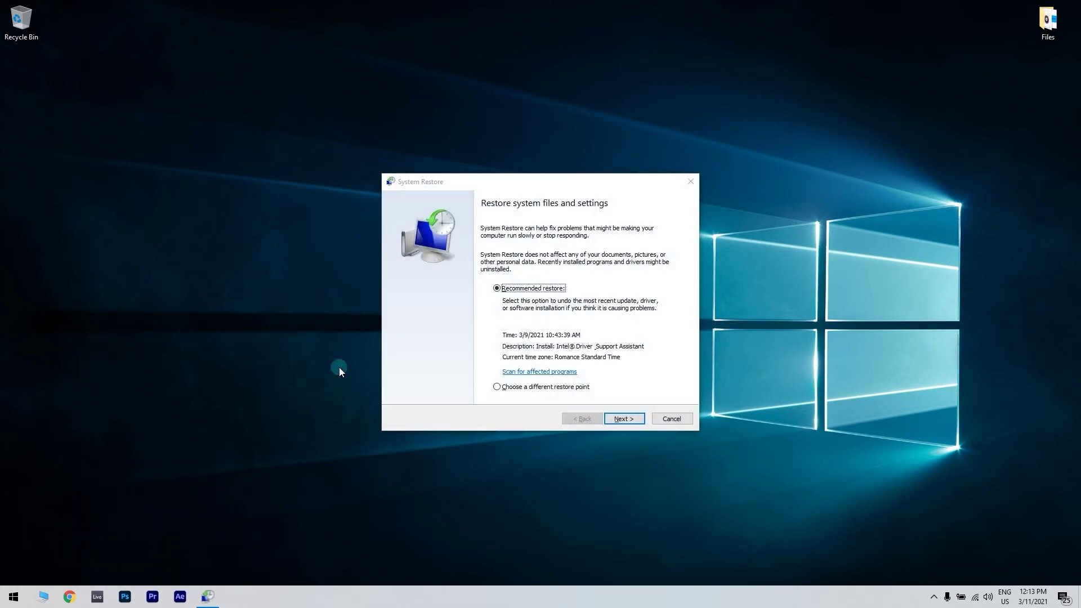
# Pick the 3/9/2021 Intel Driver & Support Assistant restore point and continue to confirmation
pyautogui.click(497, 386)
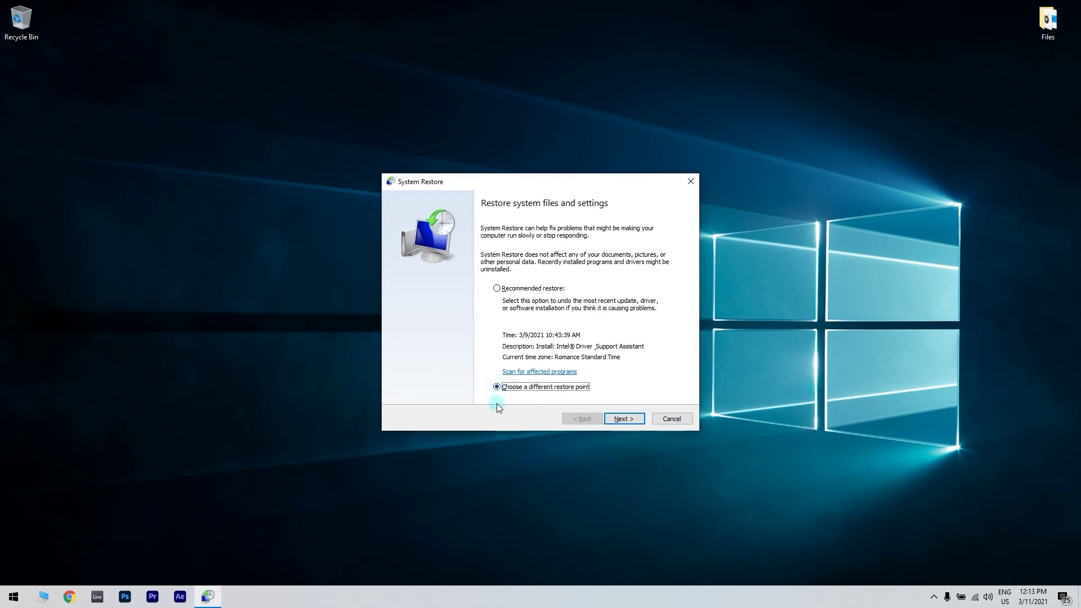
pyautogui.click(624, 419)
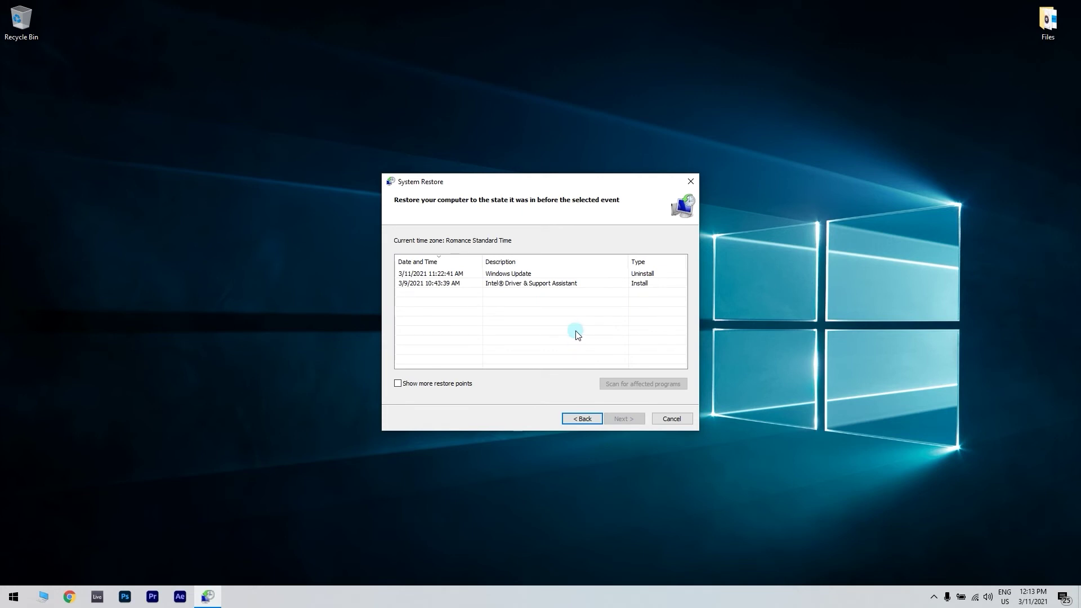
pyautogui.click(554, 289)
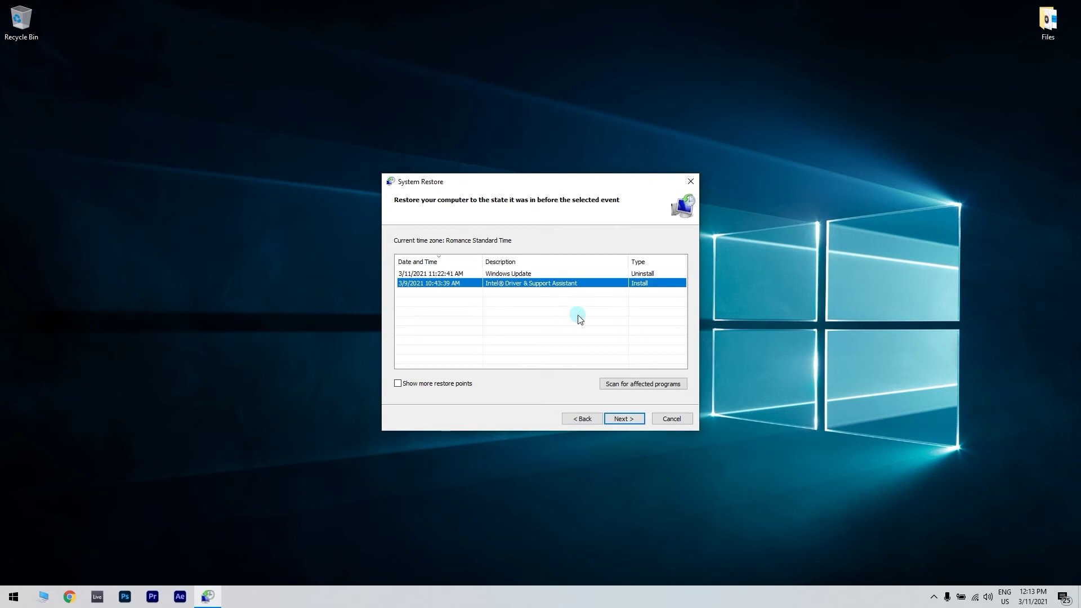
pyautogui.click(624, 419)
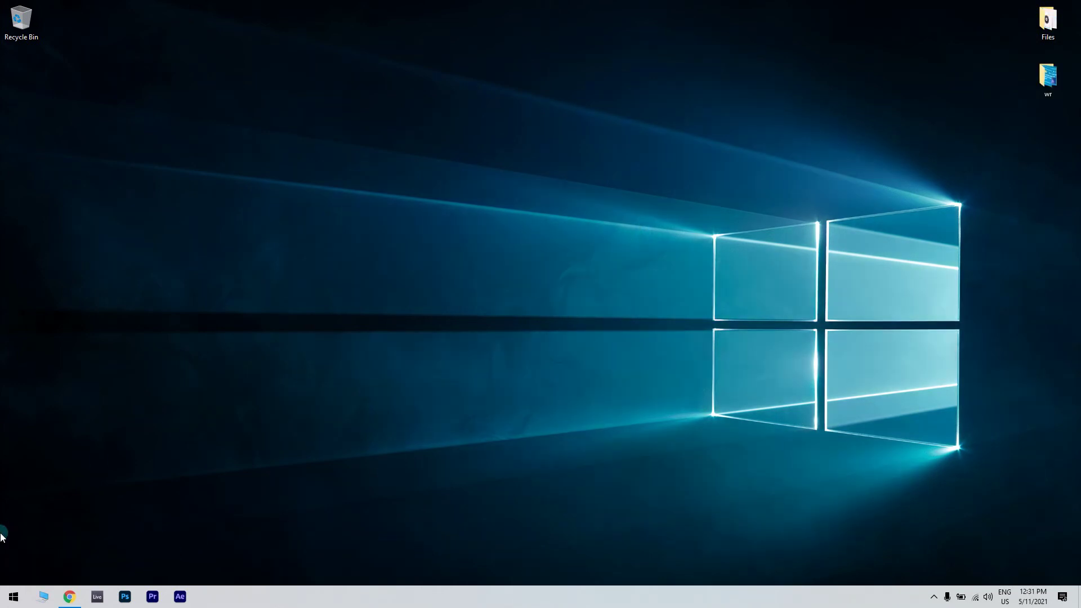
# Reset this PC from Settings > Update & Security > Recovery, choosing Keep my files
pyautogui.click(13, 597)
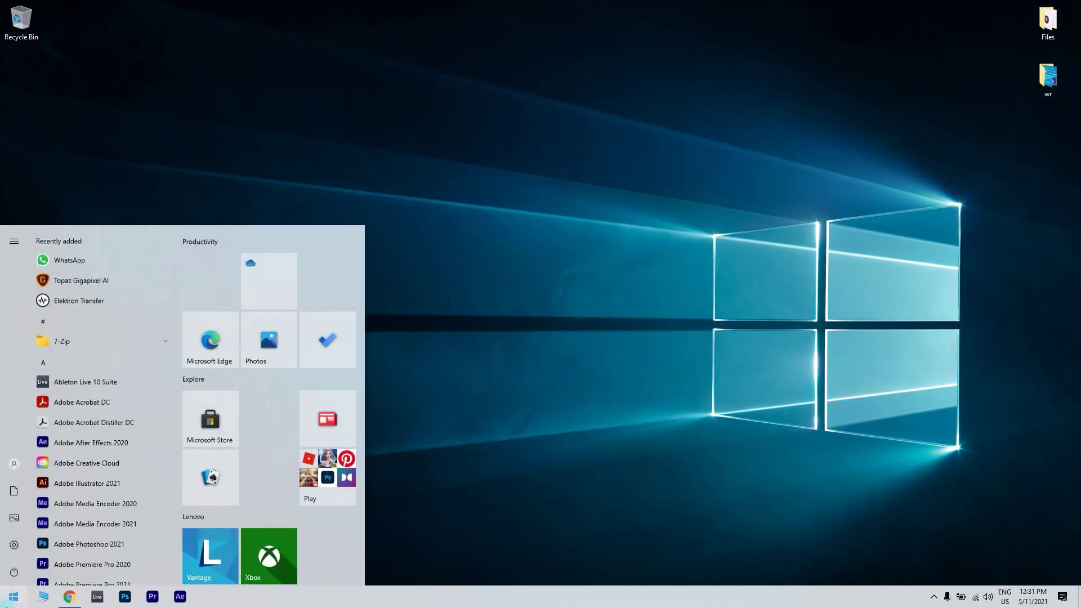
pyautogui.click(14, 545)
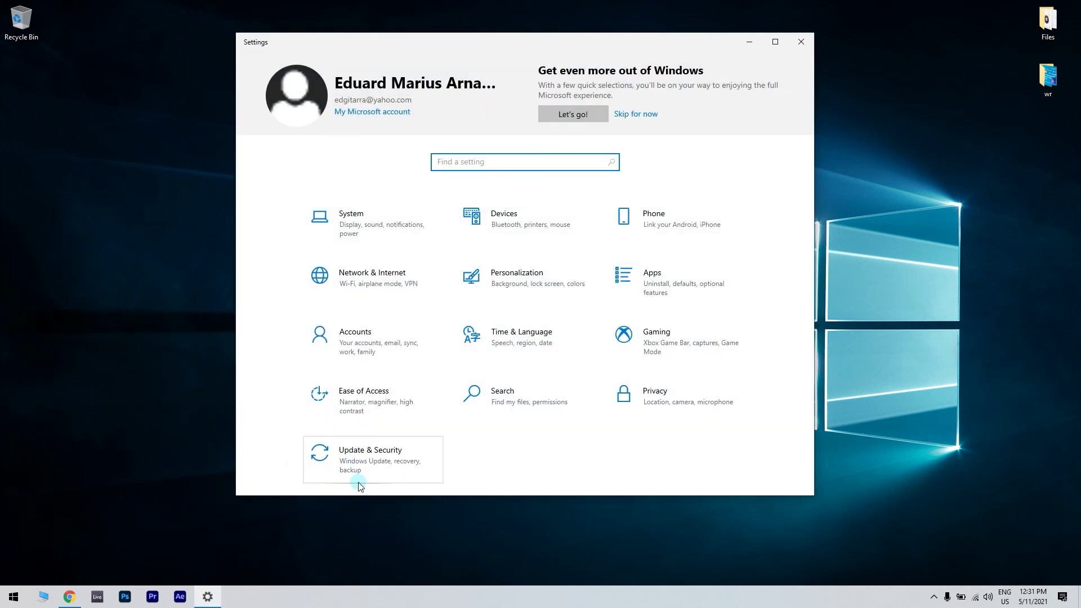
pyautogui.click(365, 469)
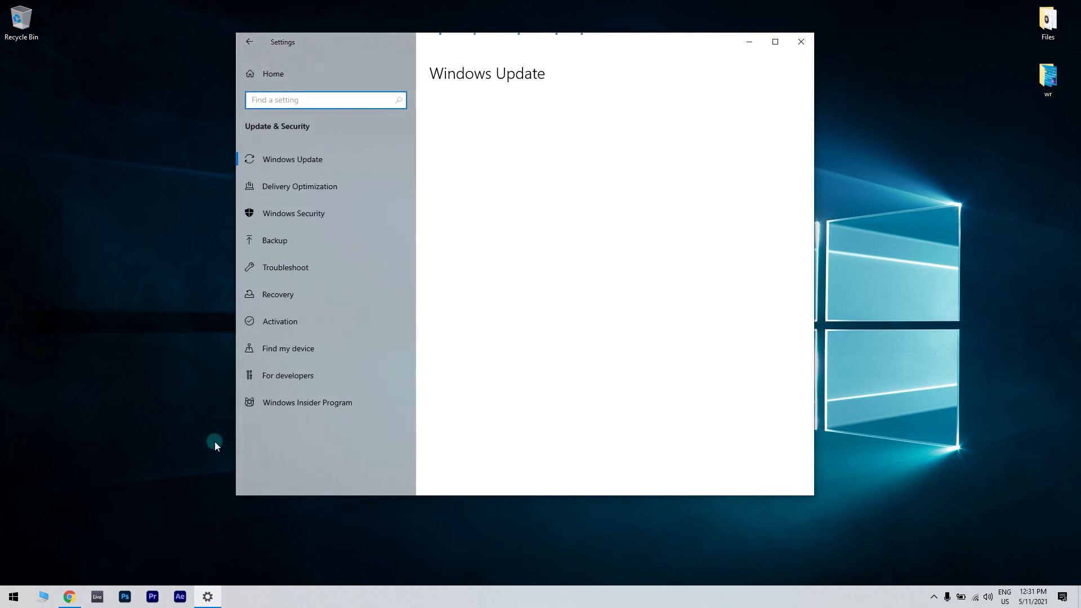
pyautogui.click(315, 293)
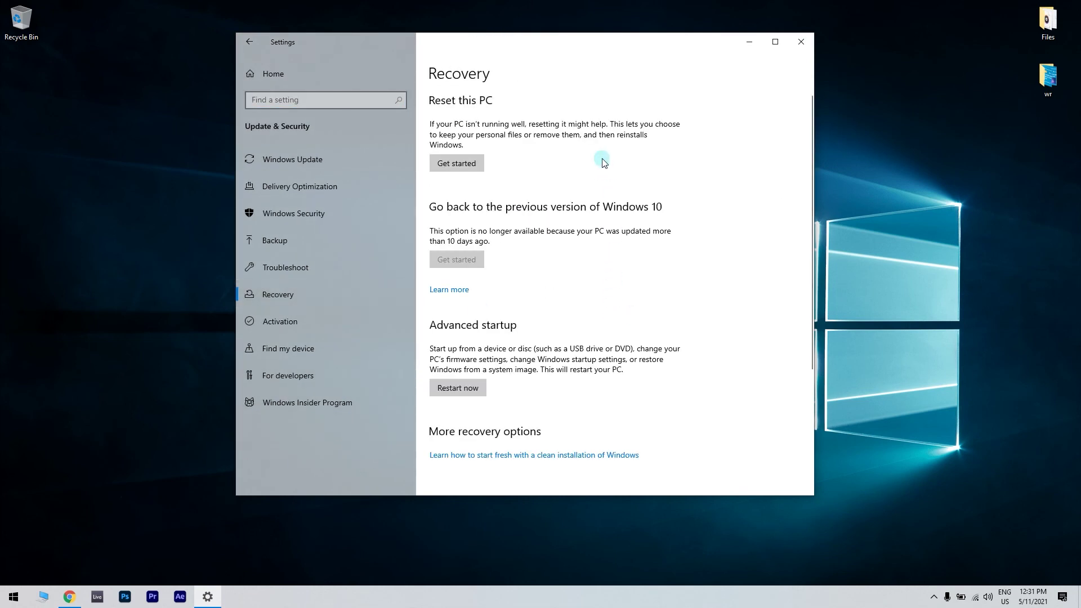
pyautogui.click(473, 163)
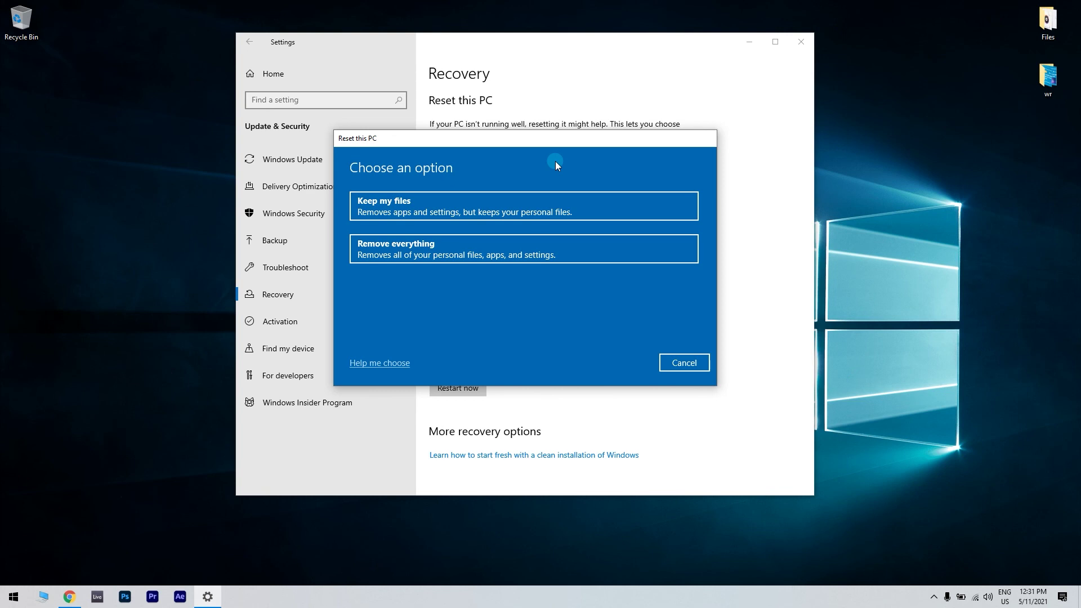
pyautogui.click(550, 212)
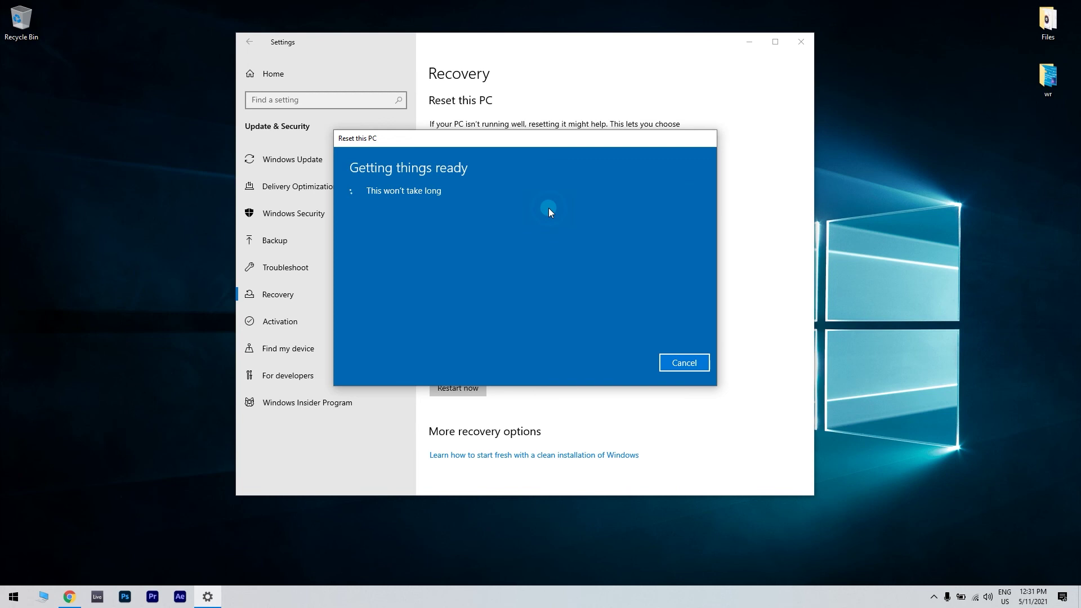